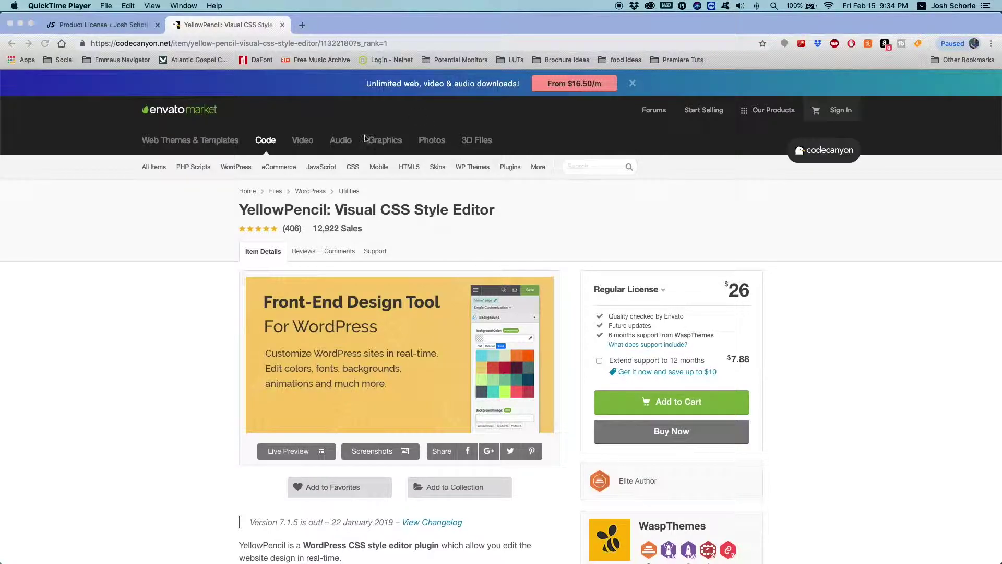
pyautogui.moveTo(172, 44); pyautogui.dragTo(388, 54)
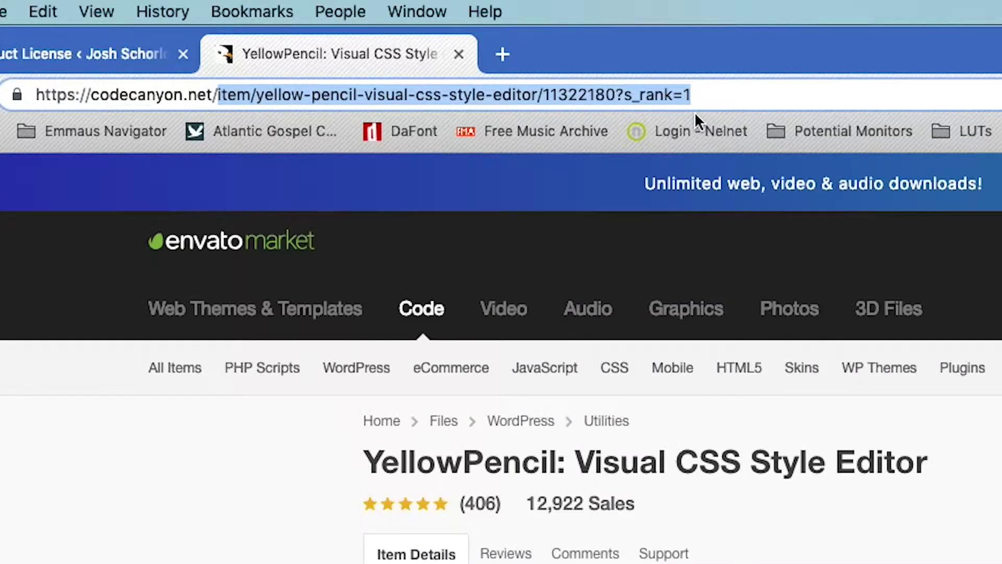
pyautogui.press('BackSpace')
pyautogui.press('Return')
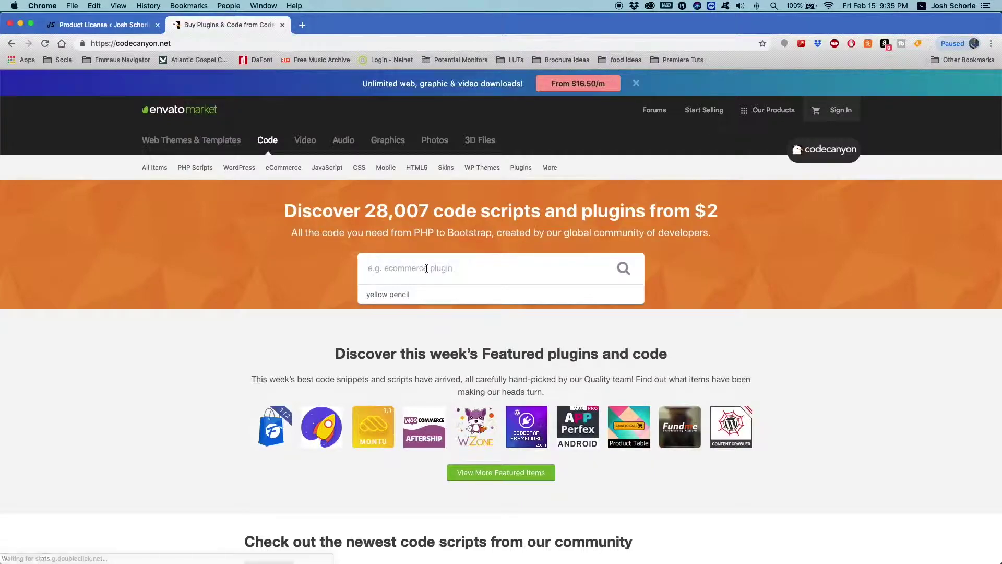
pyautogui.write('yellow pencil')
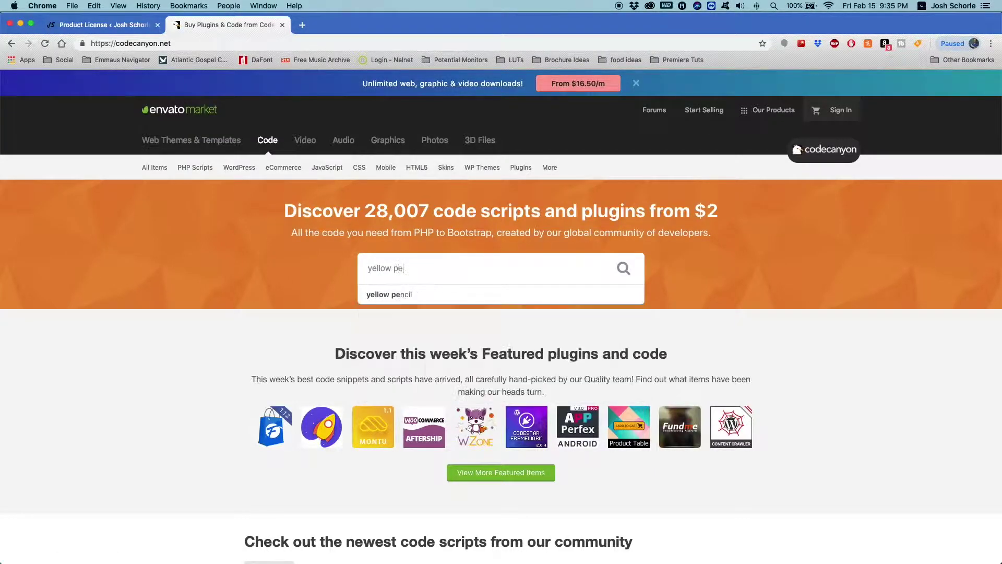
pyautogui.press('Return')
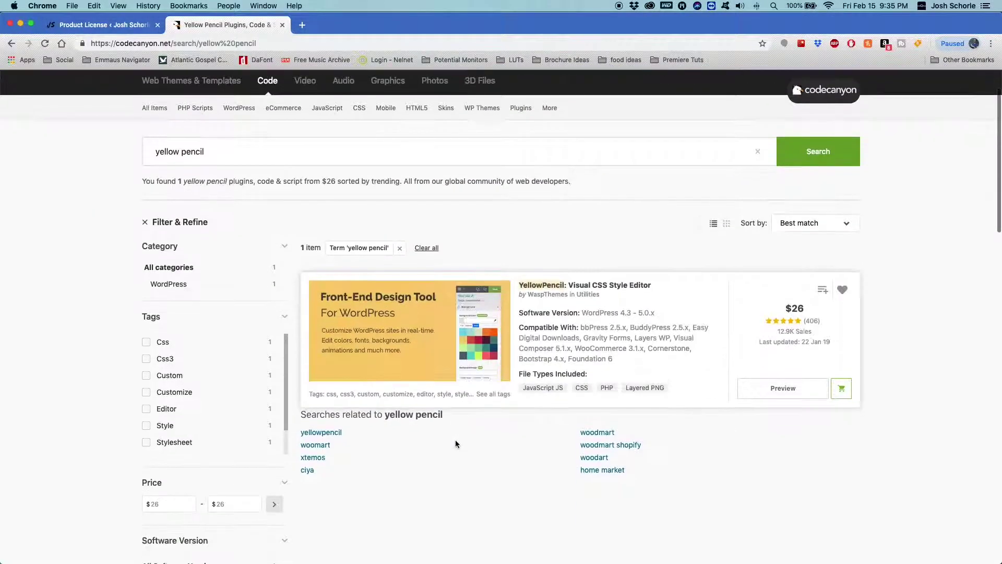
pyautogui.click(417, 309)
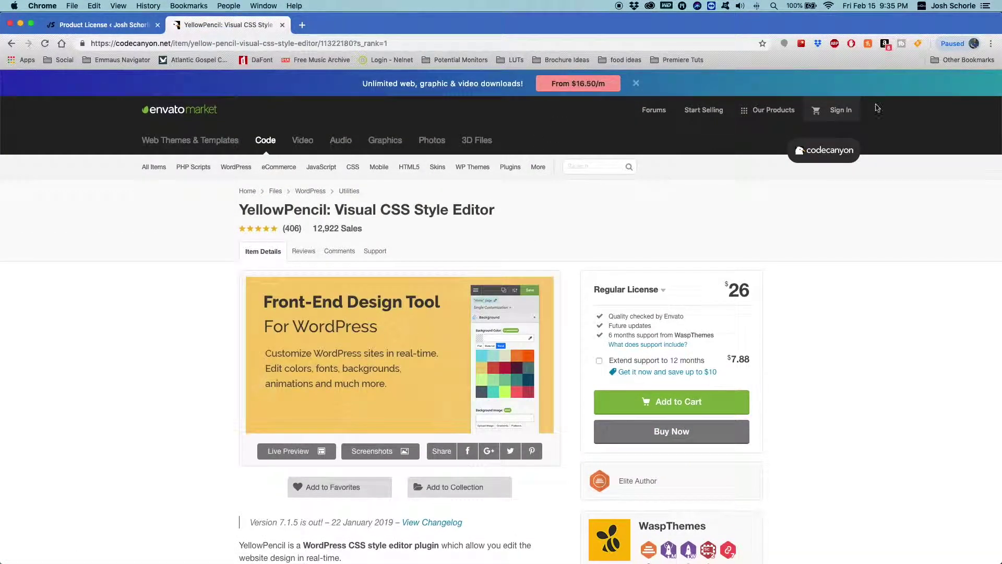
# Step: Visit the YellowPencil Settings page in WordPress admin, then return to the Product License page
pyautogui.click(124, 29)
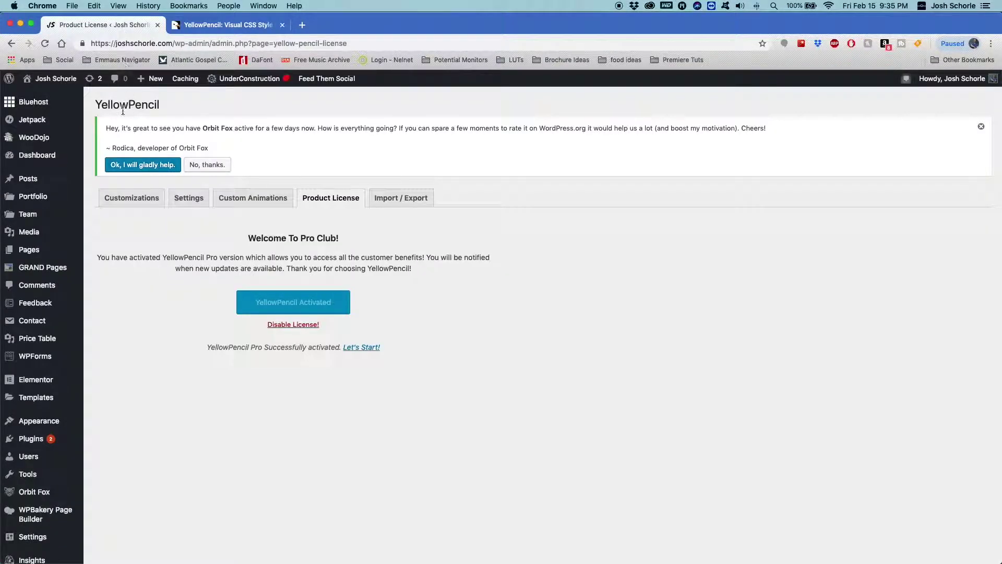
pyautogui.scroll(-3, 82, 421)
pyautogui.scroll(-4, 74, 417)
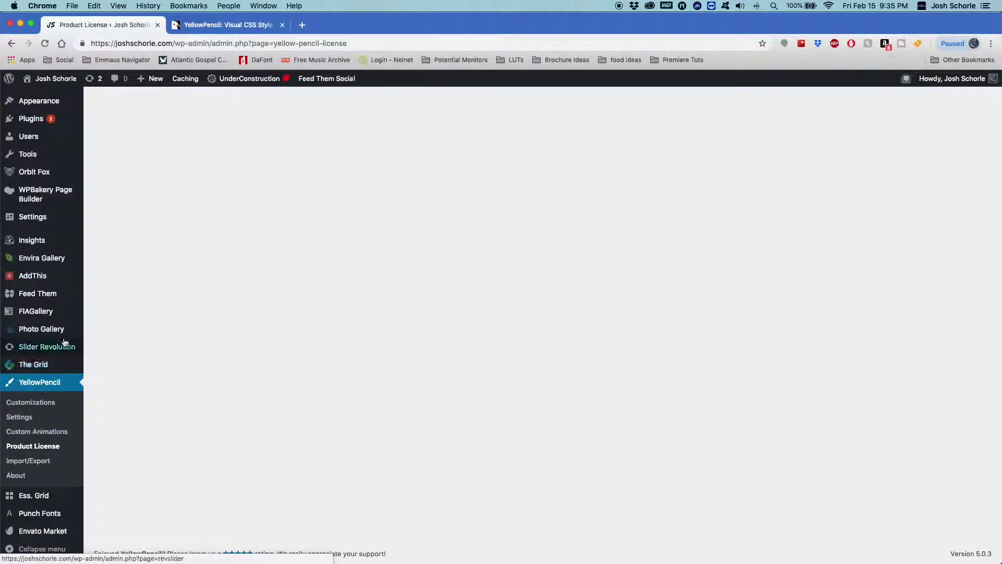
pyautogui.click(17, 417)
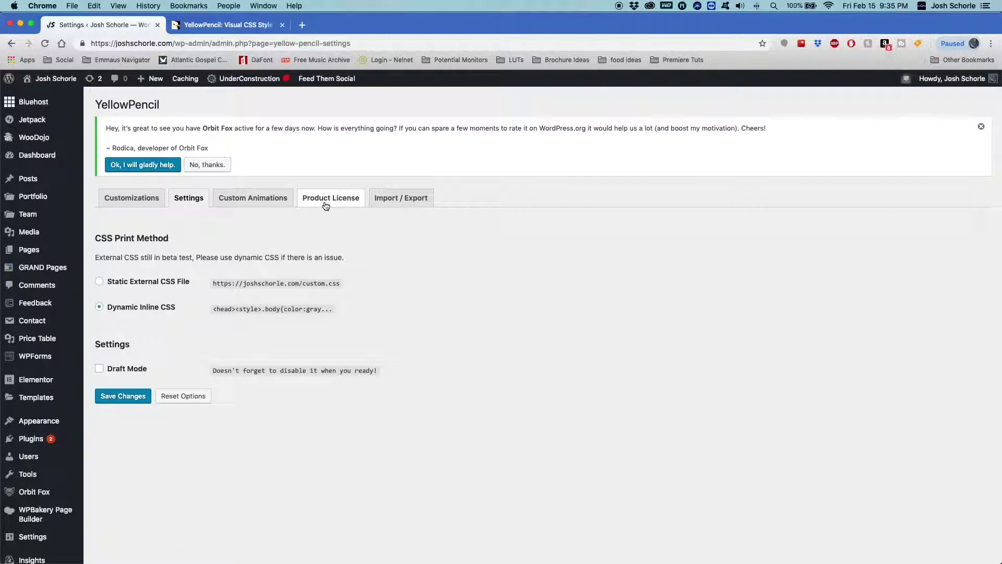
pyautogui.click(345, 200)
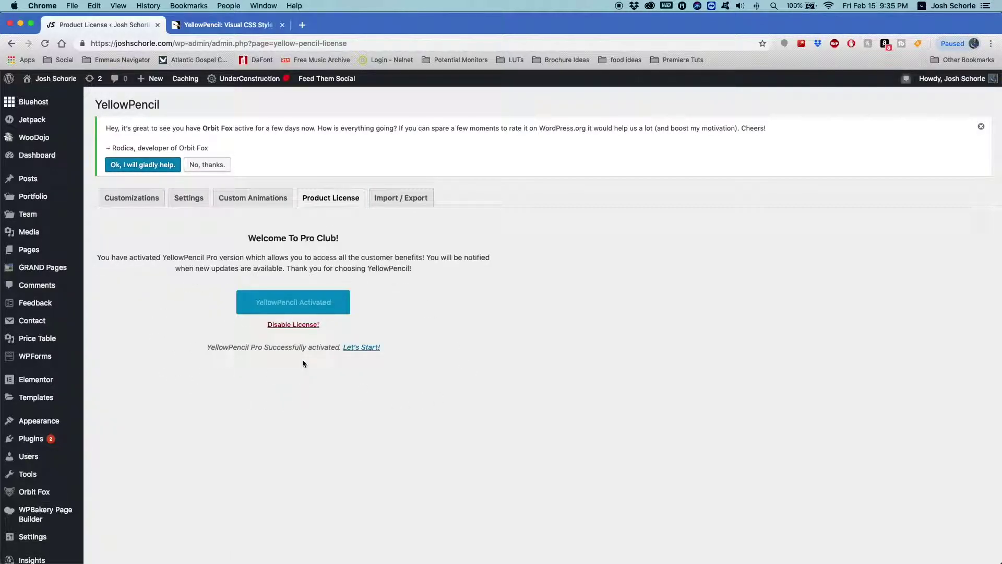
# Step: Glance at the CodeCanyon product tab, then scroll the WordPress license page confirming Pro is active
pyautogui.hotkey('ctrl', 'Tab')
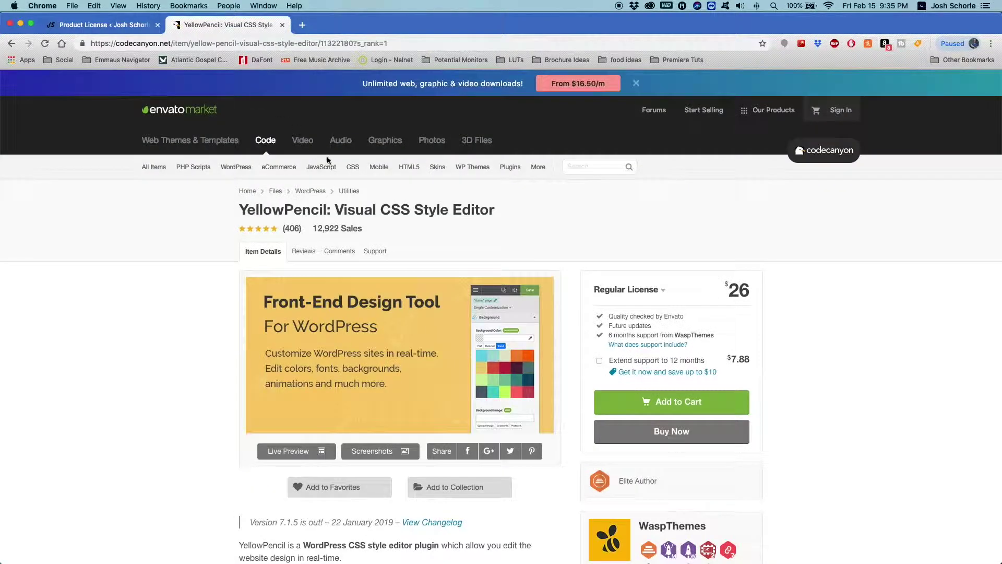
pyautogui.click(88, 32)
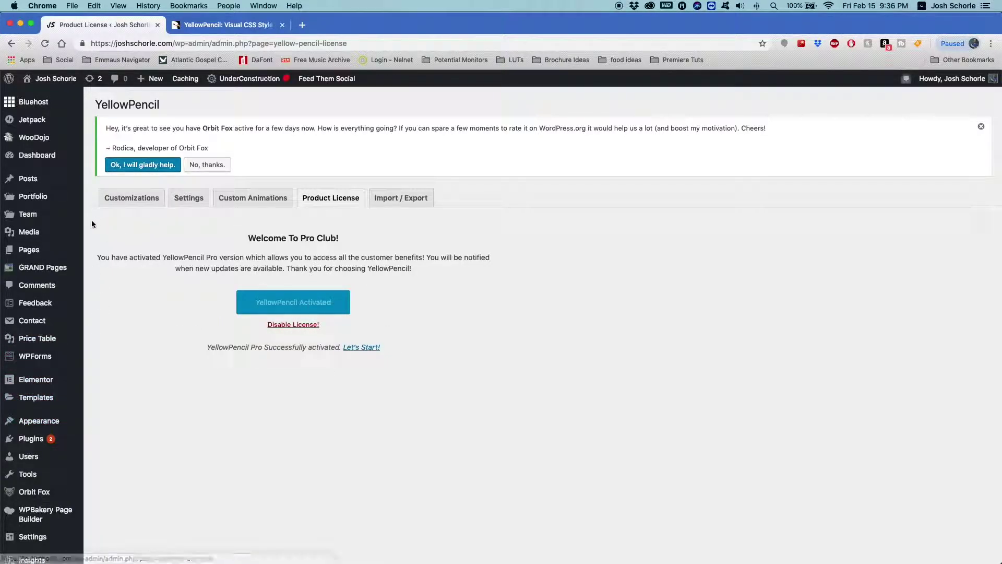
pyautogui.scroll(-1, 71, 266)
pyautogui.moveTo(71, 266)
pyautogui.scroll(-5, 65, 235)
pyautogui.moveTo(52, 143)
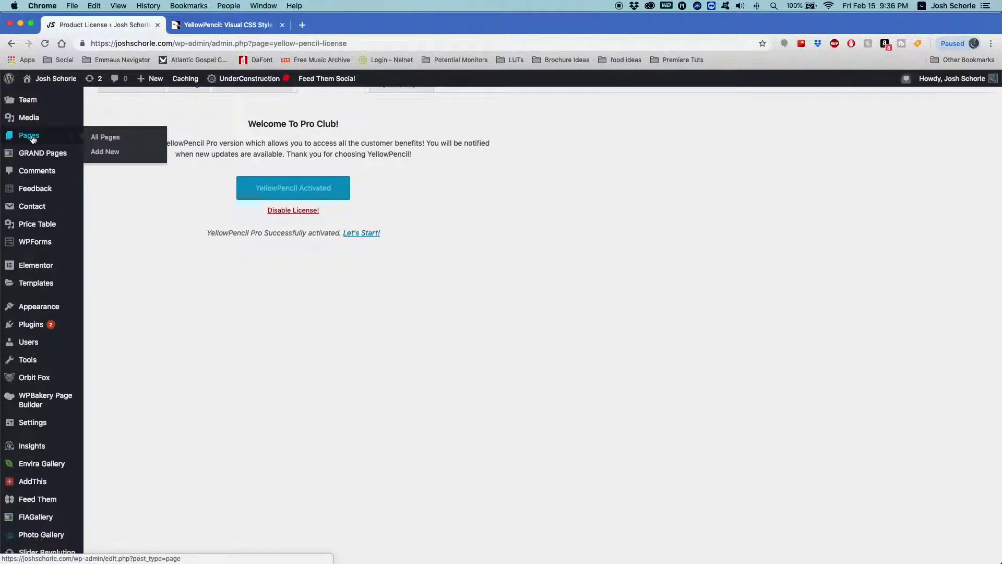
# Step: From All Pages, edit the 'YouTuber, Photographer, & Content Creator' front page
pyautogui.click(33, 139)
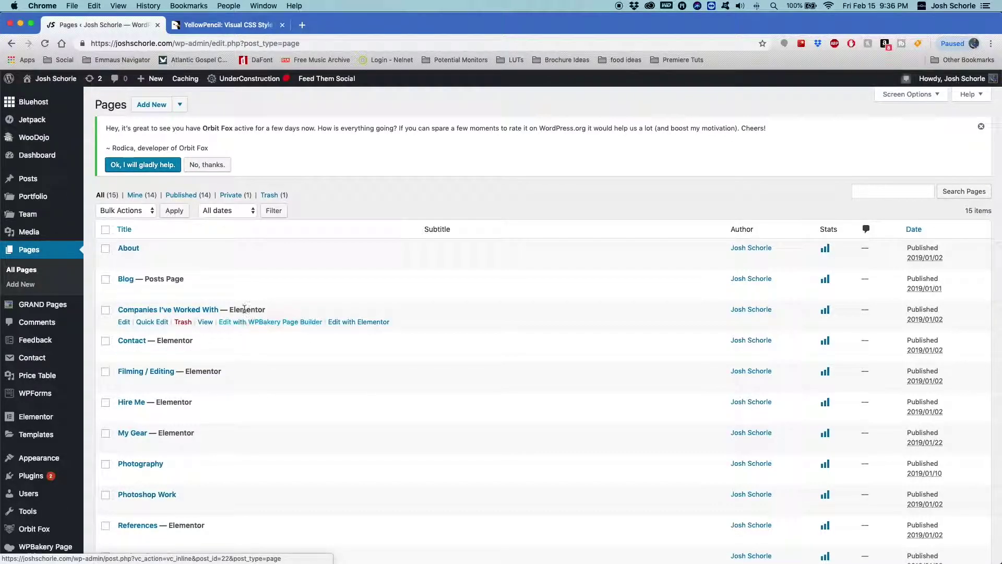
pyautogui.scroll(-1, 253, 328)
pyautogui.scroll(-10, 253, 328)
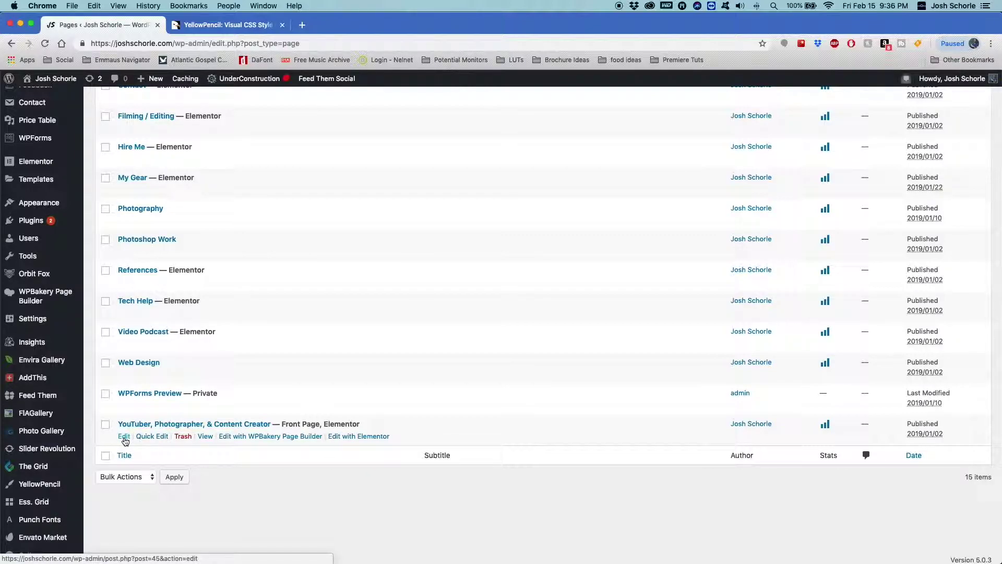
pyautogui.click(124, 437)
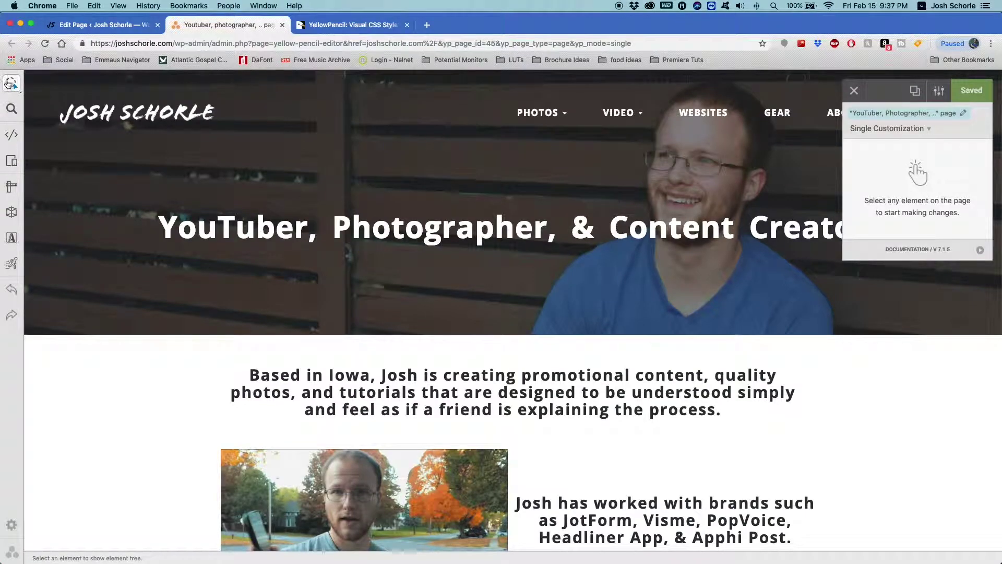
# Step: Switch to Single Inspector, enable Responsive Mode at 1440px and below, and show the customization scope options
pyautogui.click(11, 87)
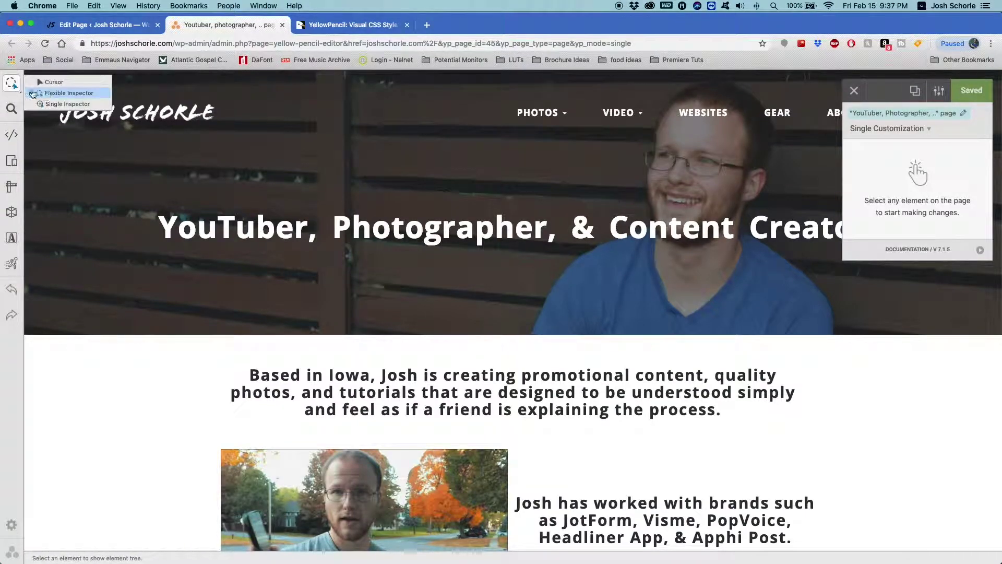
pyautogui.click(67, 104)
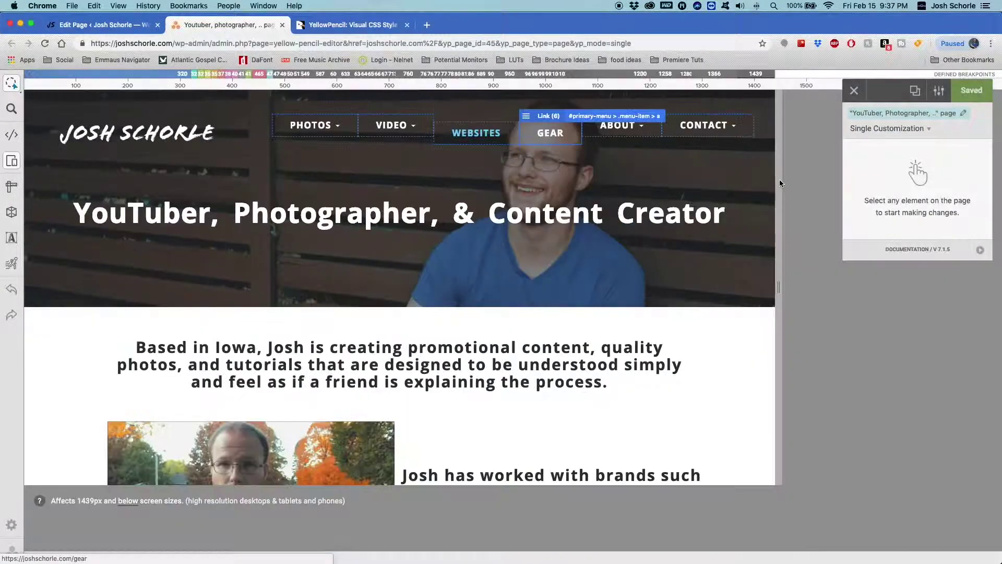
pyautogui.click(11, 165)
pyautogui.moveTo(778, 290); pyautogui.dragTo(870, 264)
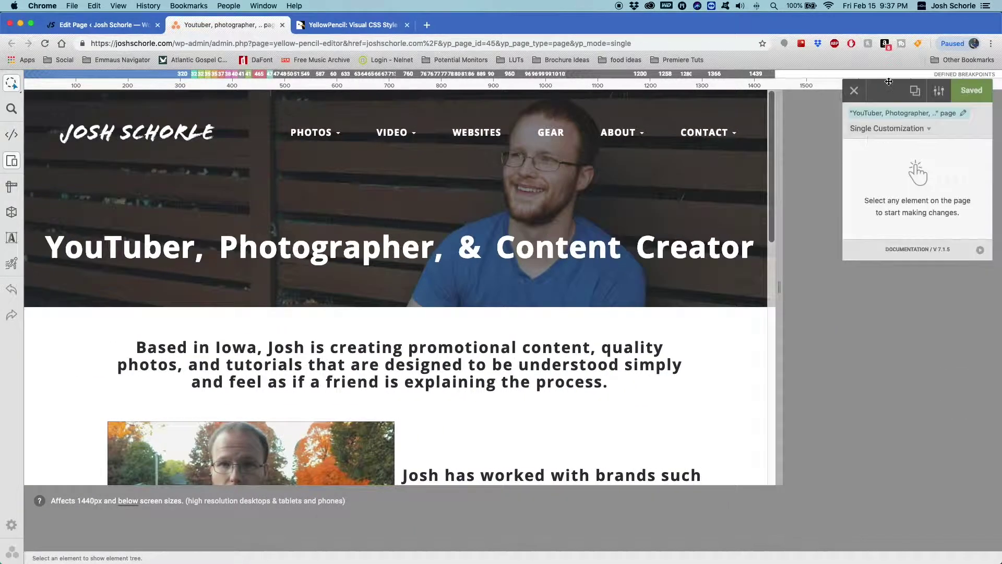
pyautogui.click(879, 133)
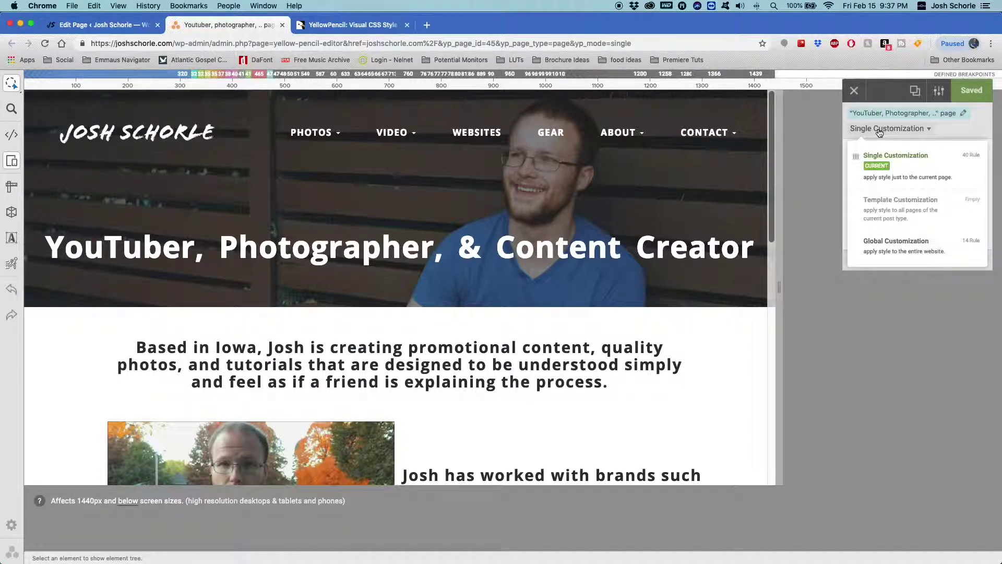
# Step: Select the hero page title, open its Text settings, and narrow the preview
pyautogui.click(365, 252)
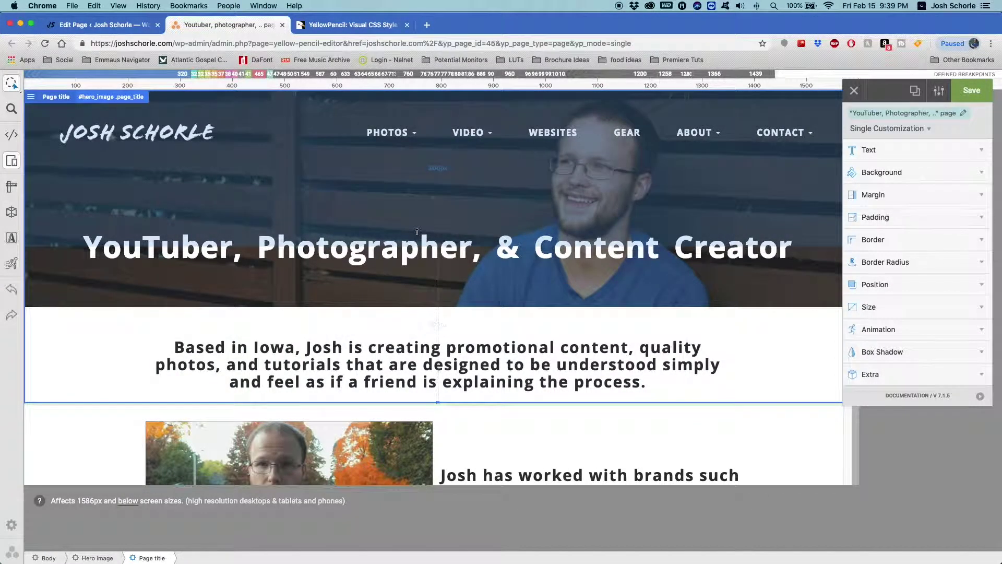
pyautogui.click(901, 152)
pyautogui.moveTo(830, 294); pyautogui.dragTo(685, 286)
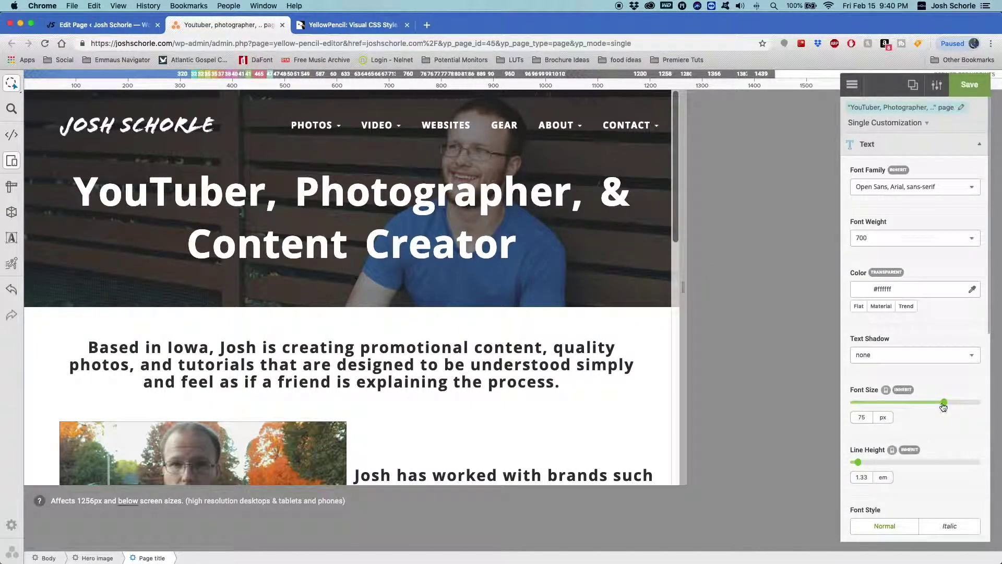
# Step: Set the preview to about 973px and reduce the title's font size to 71px
pyautogui.moveTo(683, 286)
pyautogui.mouseDown()
pyautogui.moveTo(698, 286)
pyautogui.moveTo(681, 288)
pyautogui.mouseUp()
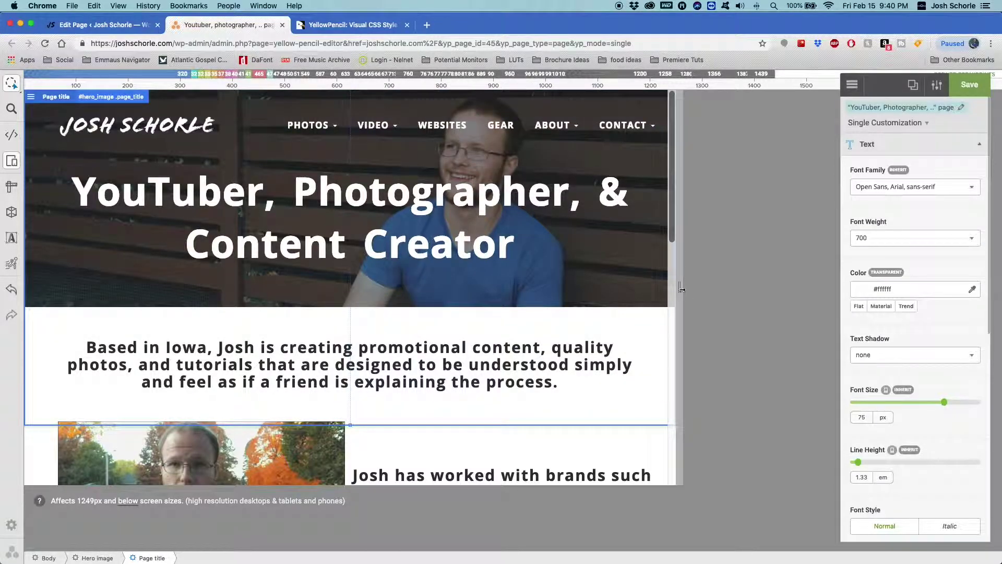
pyautogui.moveTo(682, 289); pyautogui.dragTo(537, 285)
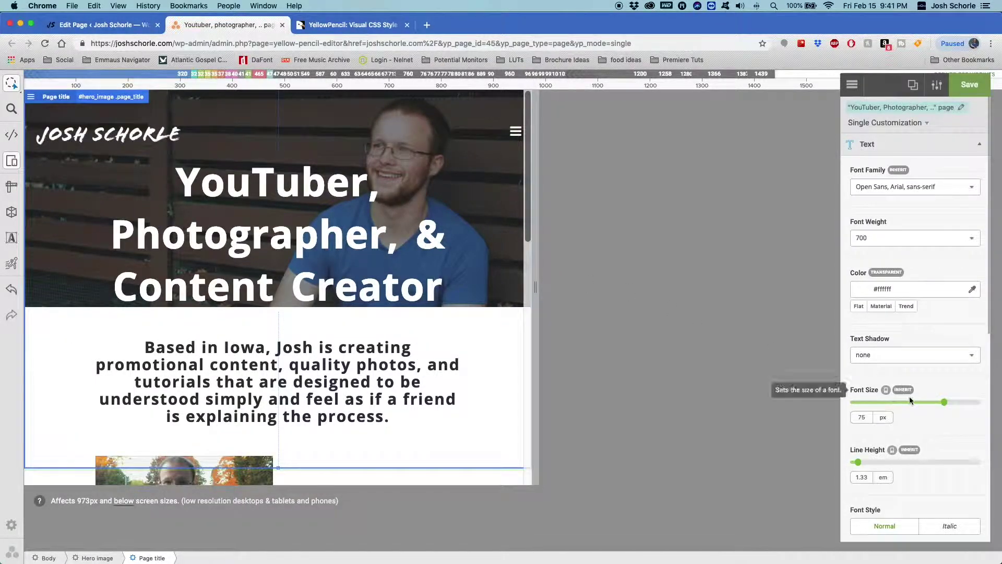
pyautogui.moveTo(945, 405); pyautogui.dragTo(938, 403)
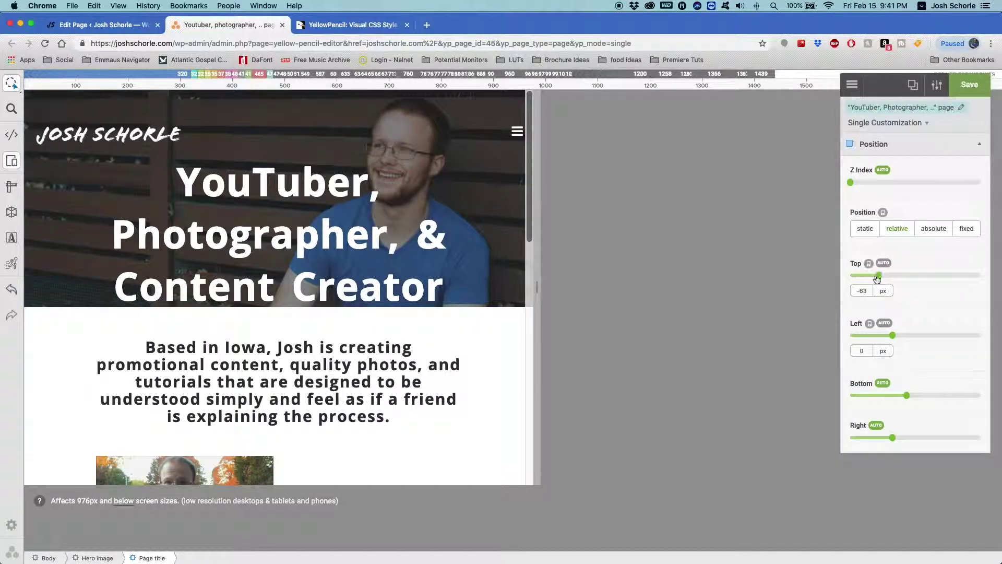
# Step: Reopen the title's Text settings and resize the preview from about 867px back to roughly 1482px
pyautogui.click(888, 145)
pyautogui.click(887, 144)
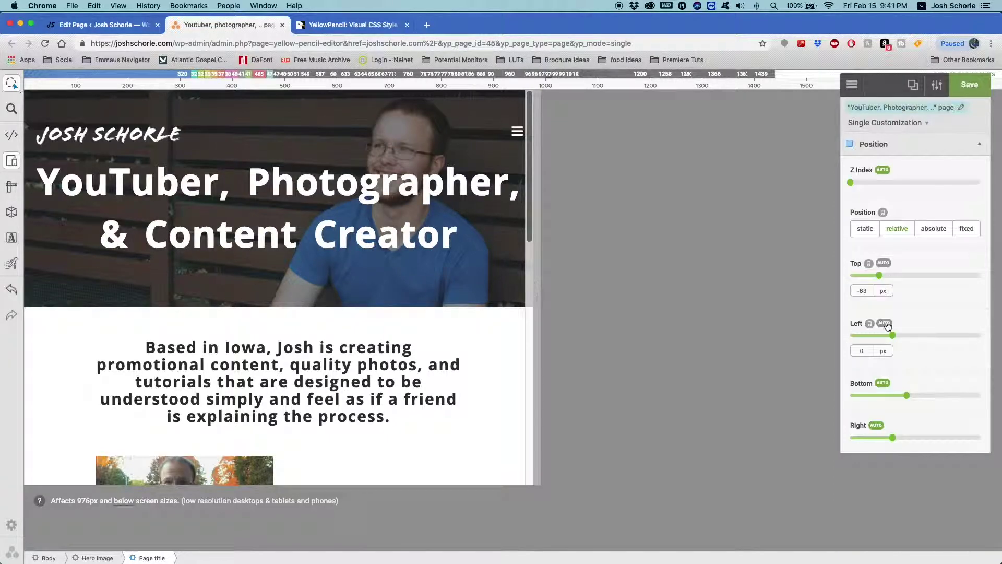
pyautogui.moveTo(536, 286); pyautogui.dragTo(280, 295)
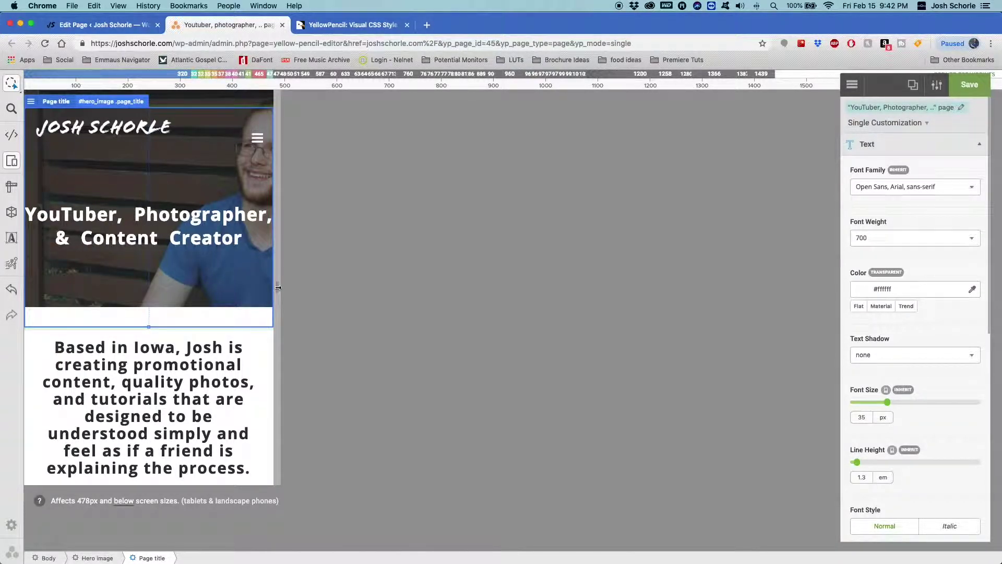
pyautogui.moveTo(278, 287); pyautogui.dragTo(803, 247)
# Step: Close the Text settings, deselect the title, and check the hero at about 881px, 1030px and 1204px
pyautogui.click(889, 149)
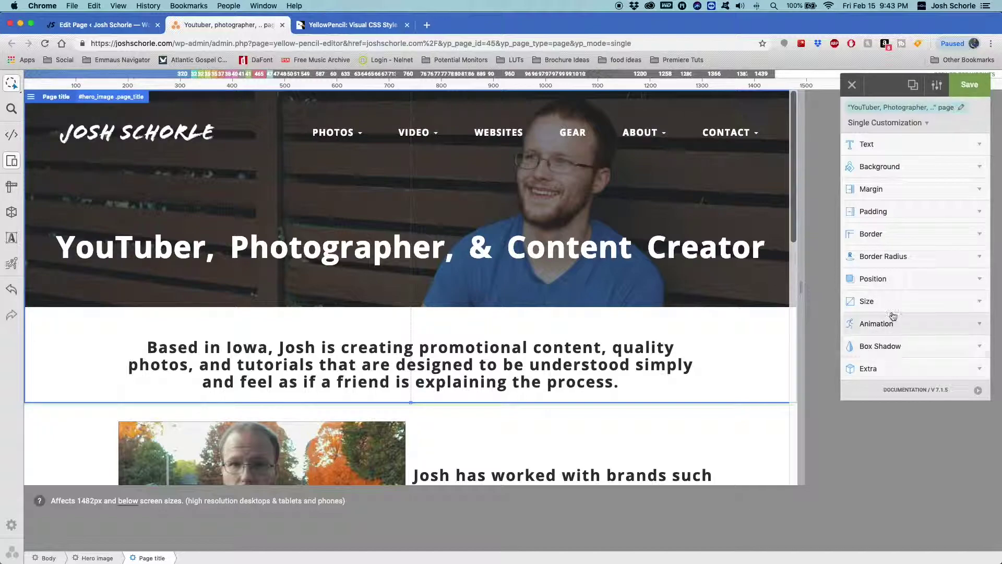
pyautogui.scroll(-3, 431, 355)
pyautogui.press('Escape')
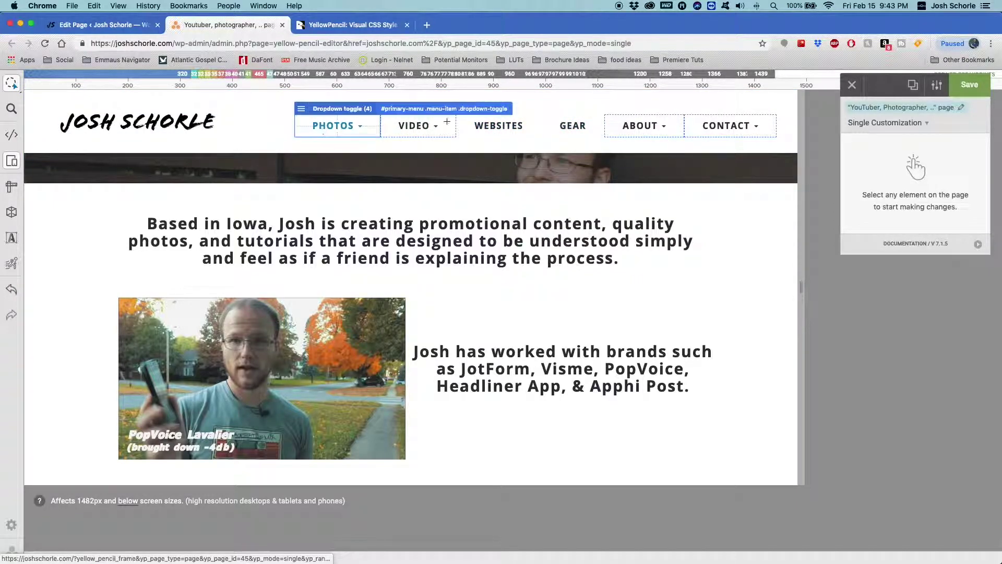
pyautogui.scroll(-1, 261, 314)
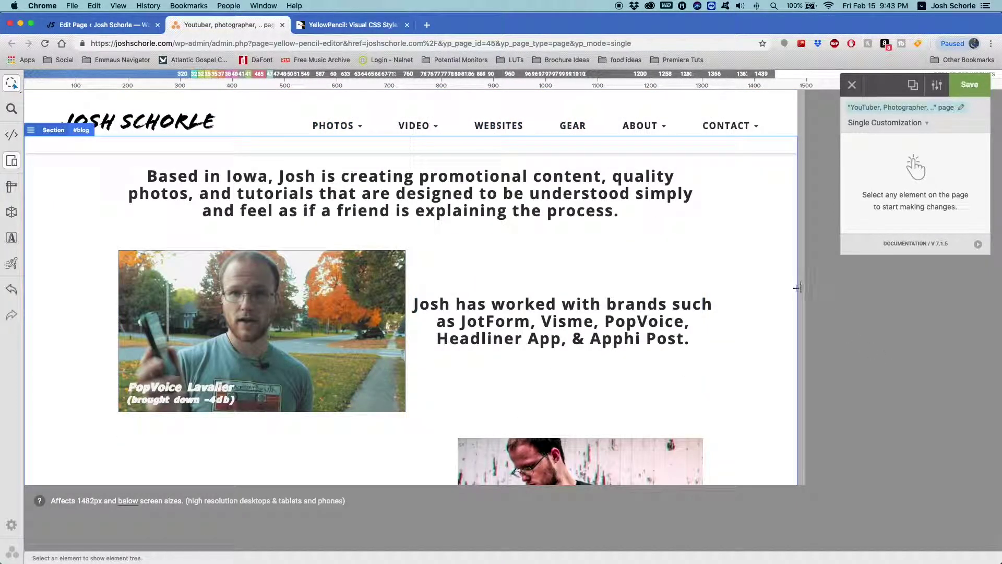
pyautogui.moveTo(801, 291); pyautogui.dragTo(492, 295)
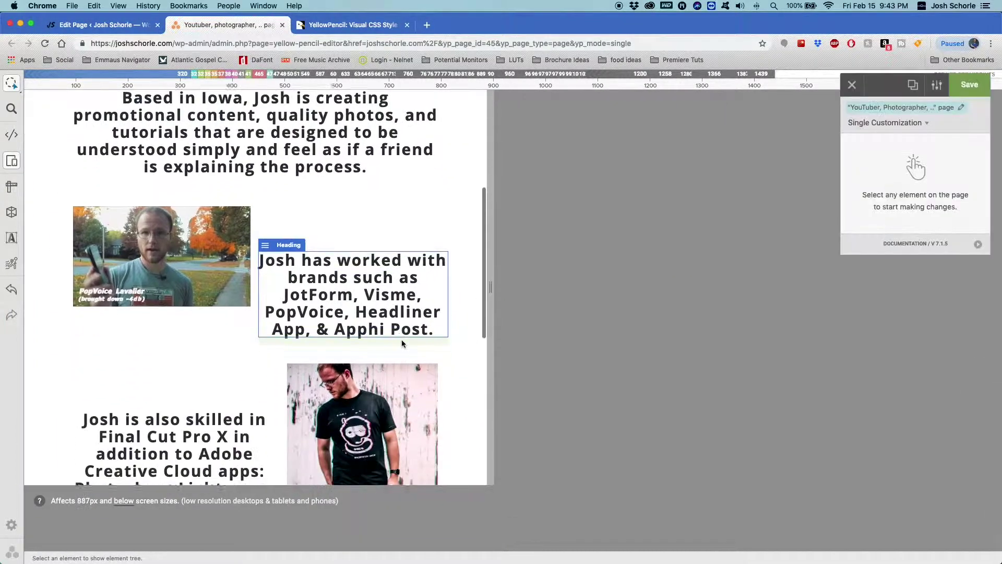
pyautogui.scroll(-3, 403, 343)
pyautogui.scroll(10, 401, 339)
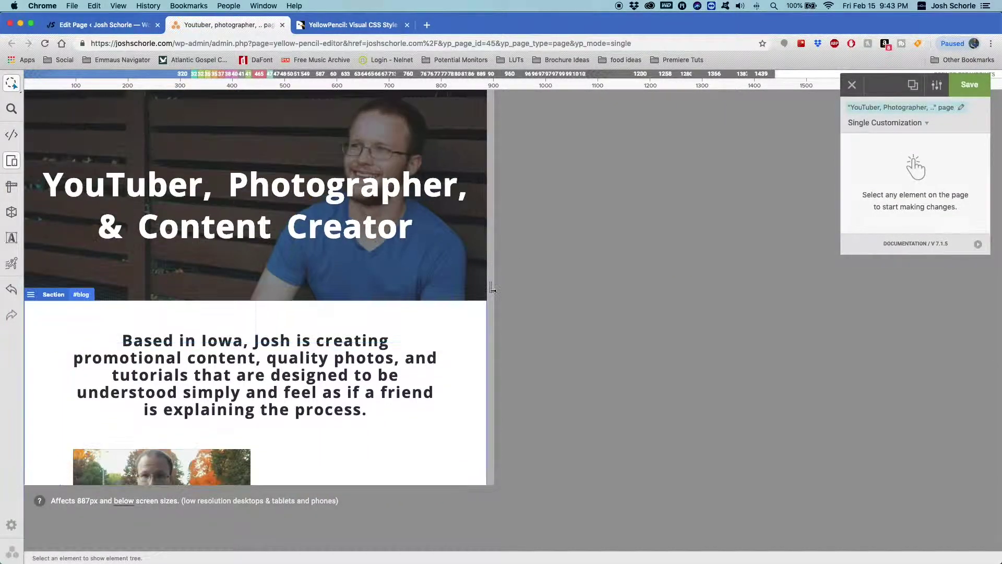
pyautogui.moveTo(491, 287); pyautogui.dragTo(763, 264)
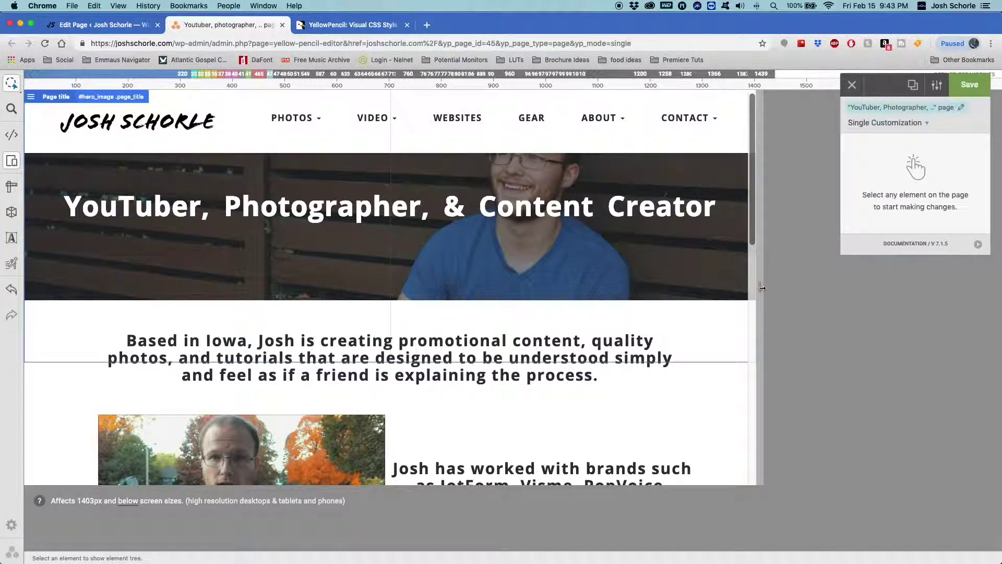
pyautogui.moveTo(759, 286); pyautogui.dragTo(659, 285)
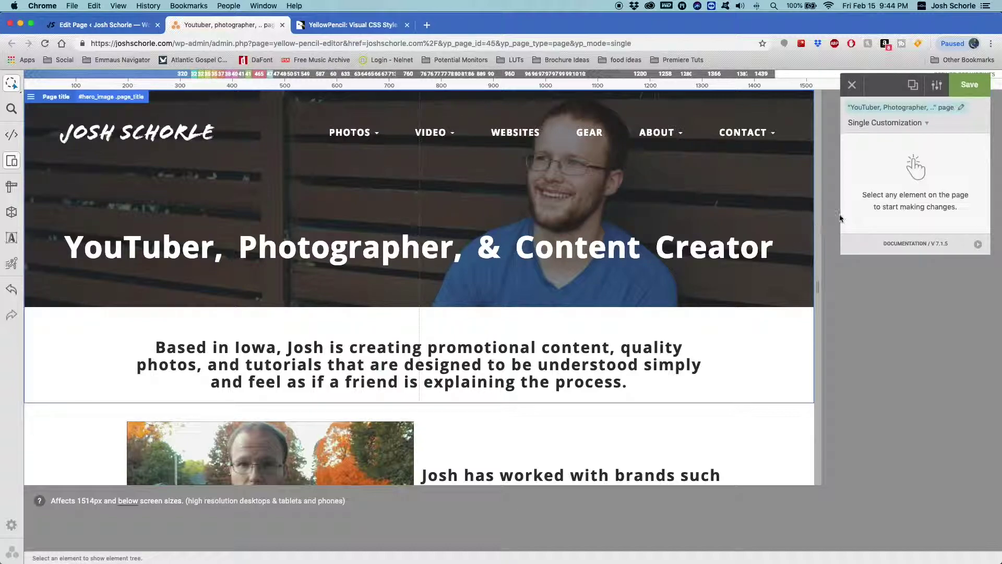
# Step: Save the style changes, review the full-width page, and save again with Cmd+S until it shows Saved
pyautogui.click(971, 89)
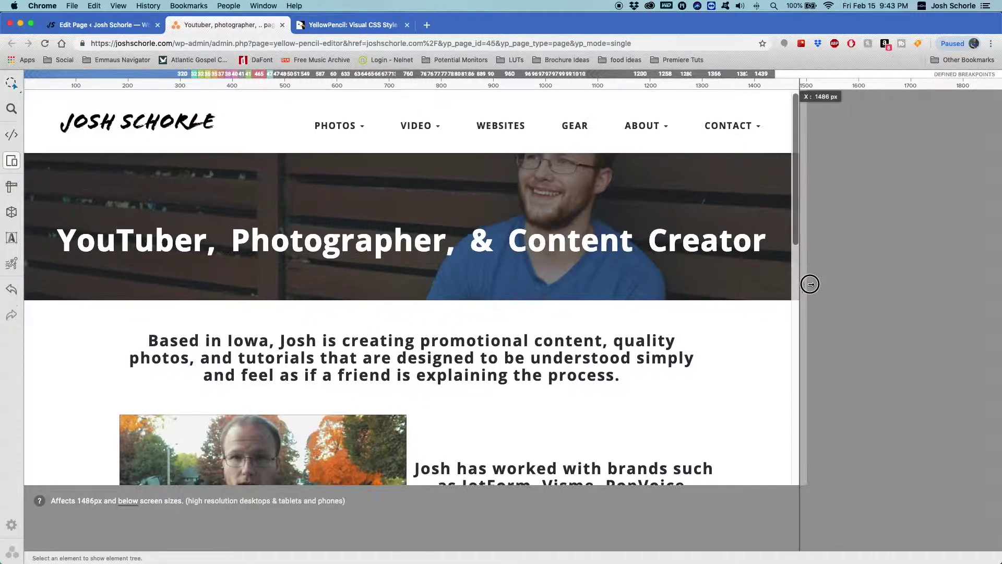
pyautogui.moveTo(812, 284)
pyautogui.mouseDown()
pyautogui.moveTo(781, 277)
pyautogui.moveTo(819, 278)
pyautogui.mouseUp()
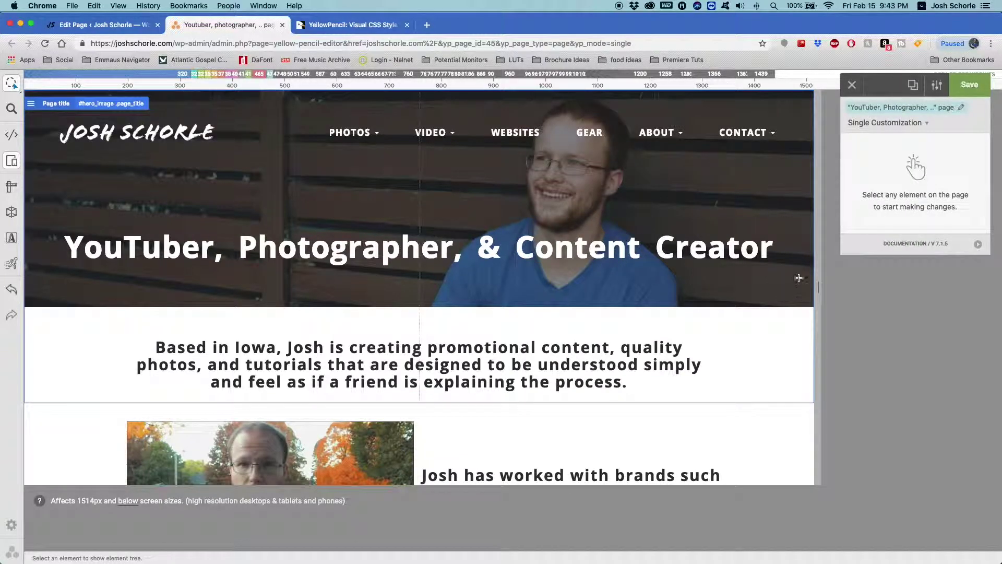
pyautogui.scroll(-6, 614, 326)
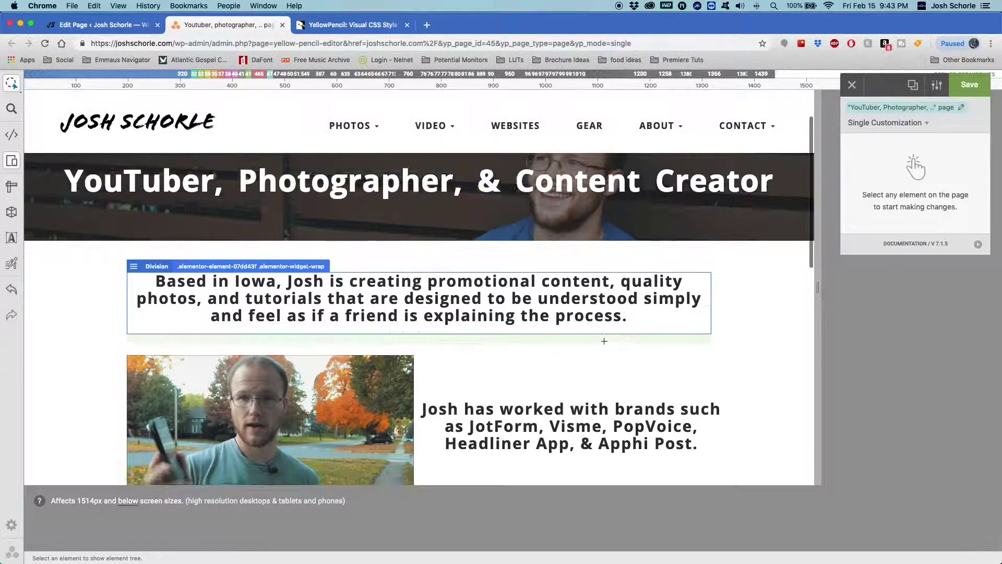
pyautogui.scroll(-2, 763, 360)
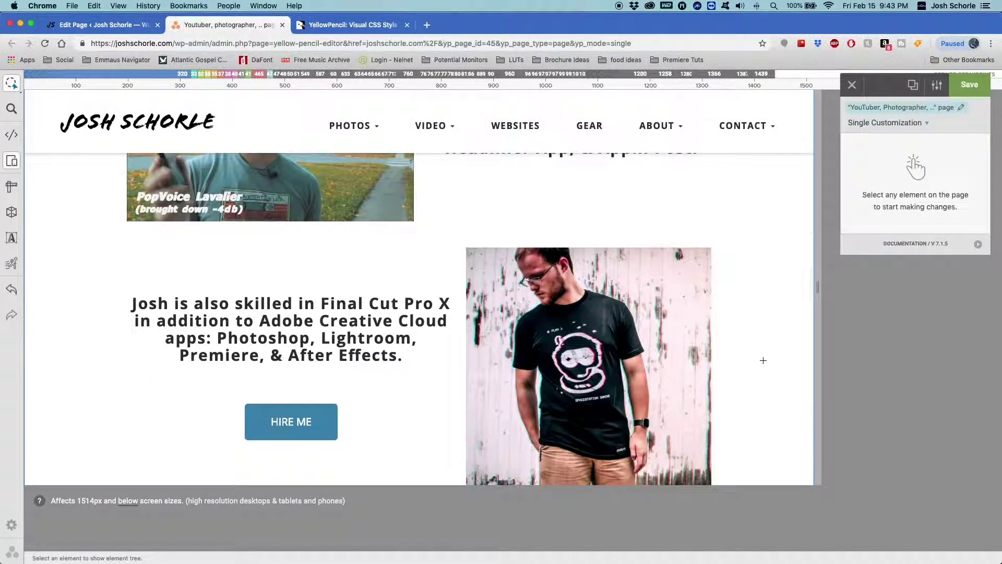
pyautogui.scroll(8, 754, 346)
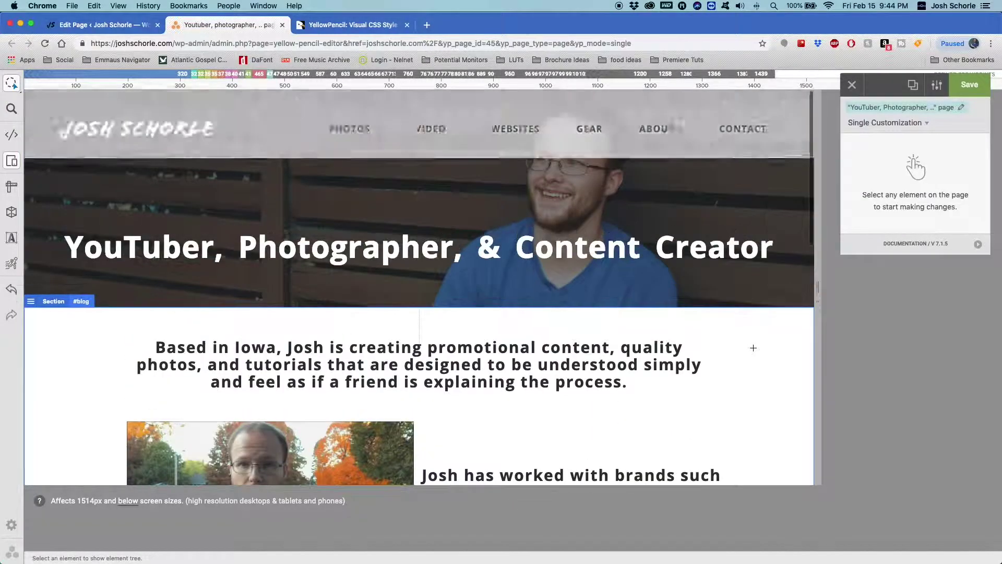
pyautogui.press('super+s')
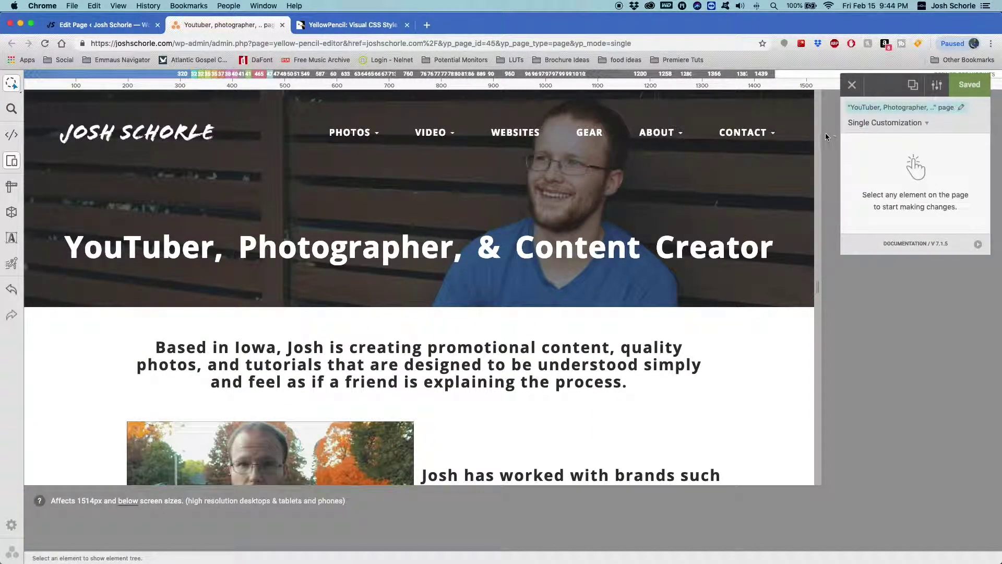